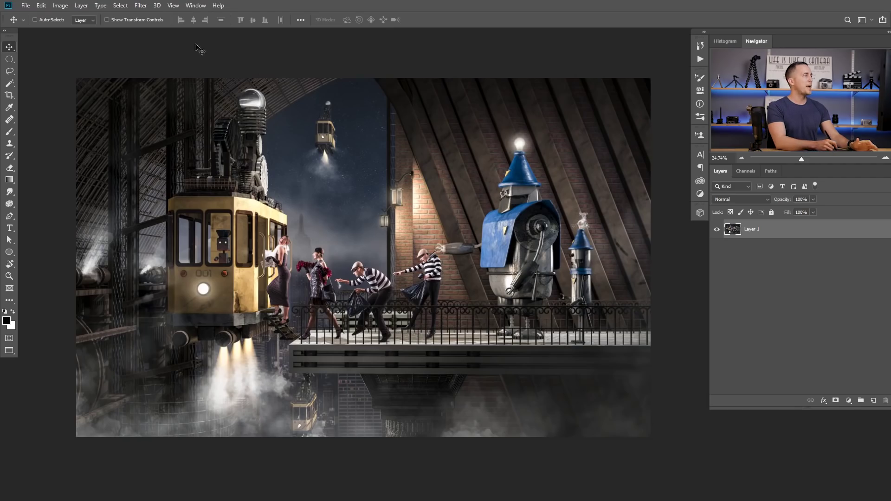
# - Launch the Camera Raw filter from the Filter menu on the steampunk tram composite
pyautogui.click(140, 6)
pyautogui.click(180, 62)
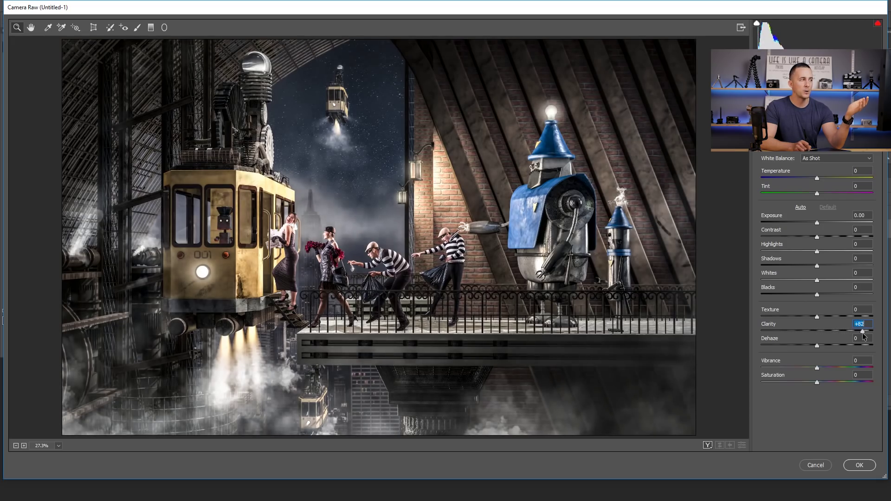
# - Try negative Clarity, then sweep Texture from +100 to -100 and zoom in on the thief and women
pyautogui.moveTo(817, 330)
pyautogui.mouseDown()
pyautogui.moveTo(797, 332)
pyautogui.moveTo(871, 337)
pyautogui.moveTo(800, 333)
pyautogui.moveTo(848, 335)
pyautogui.moveTo(825, 333)
pyautogui.mouseUp()
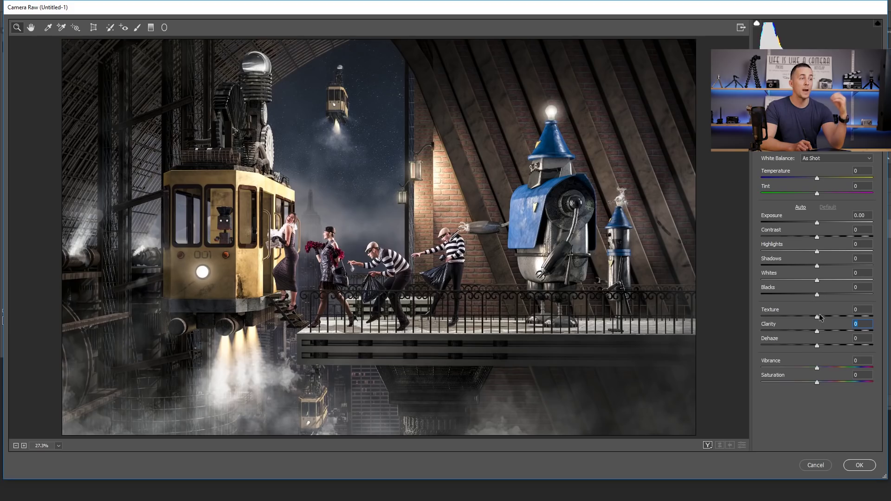
pyautogui.moveTo(819, 317); pyautogui.dragTo(878, 320)
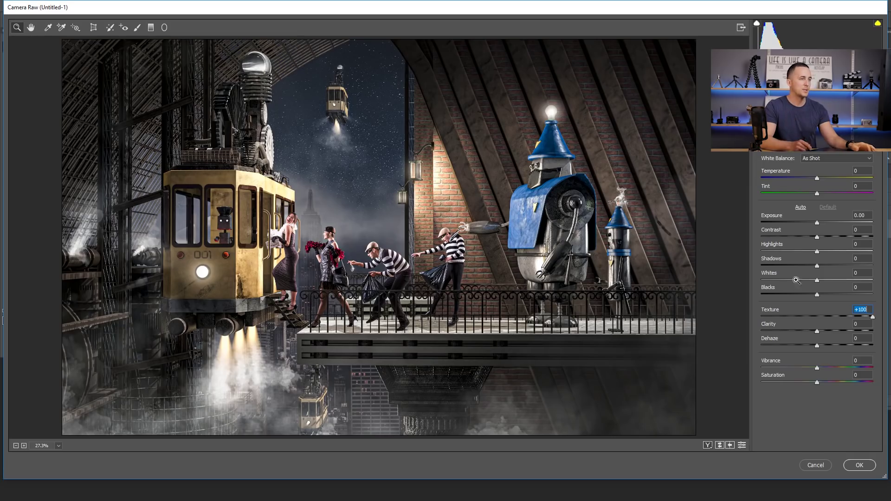
pyautogui.moveTo(872, 317); pyautogui.dragTo(808, 317)
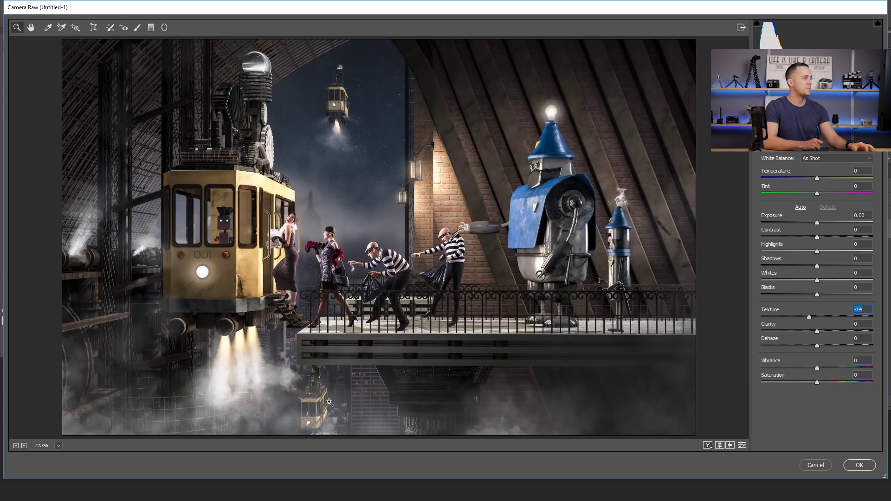
pyautogui.press('Up')
pyautogui.press('Up')
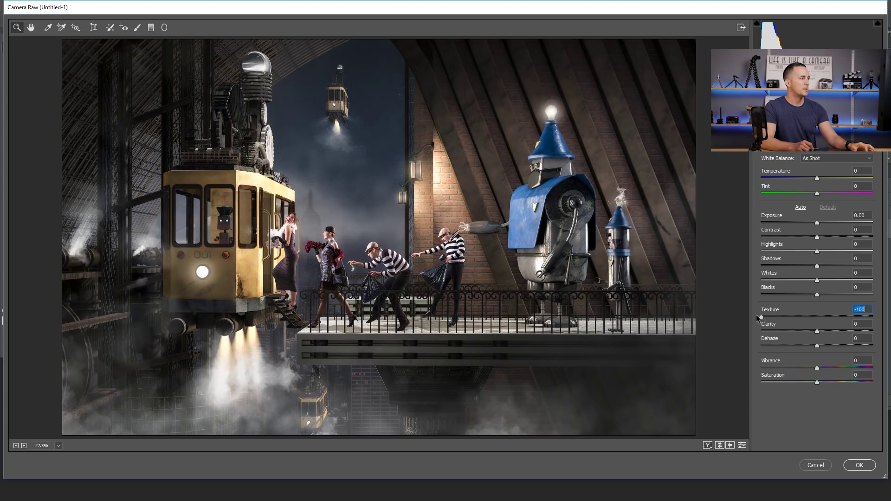
pyautogui.moveTo(348, 251); pyautogui.dragTo(297, 246)
# - Set Texture to +88, pan the tram scene, lower Texture to -40, then reset it to 0
pyautogui.moveTo(823, 317); pyautogui.dragTo(866, 316)
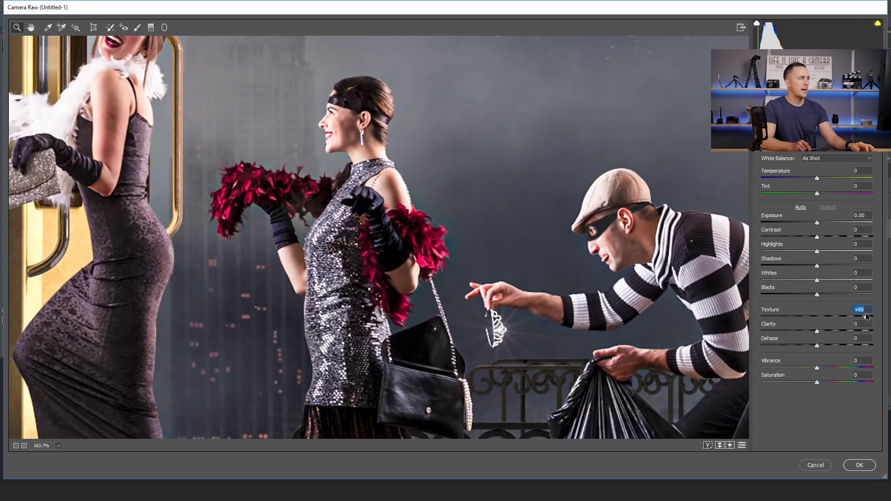
pyautogui.moveTo(650, 281); pyautogui.dragTo(524, 229)
pyautogui.scroll(-3, 524, 229)
pyautogui.scroll(-4, 524, 230)
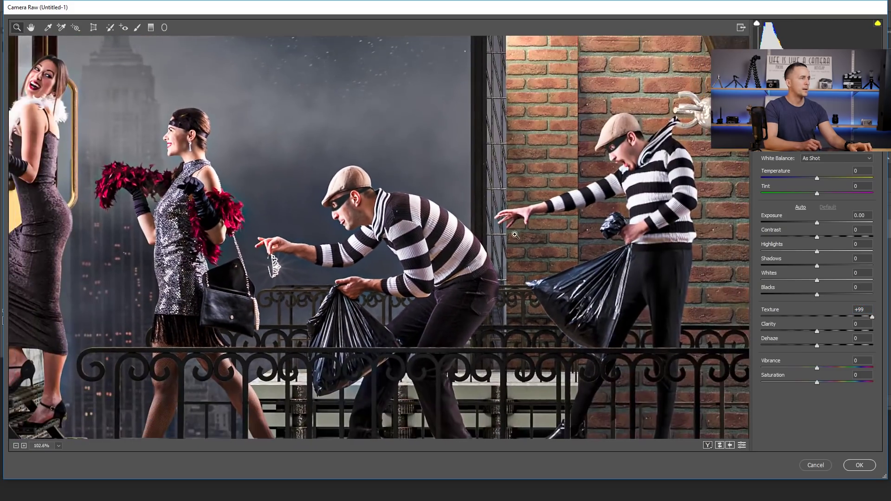
pyautogui.moveTo(848, 316); pyautogui.dragTo(826, 318)
pyautogui.doubleClick(826, 317)
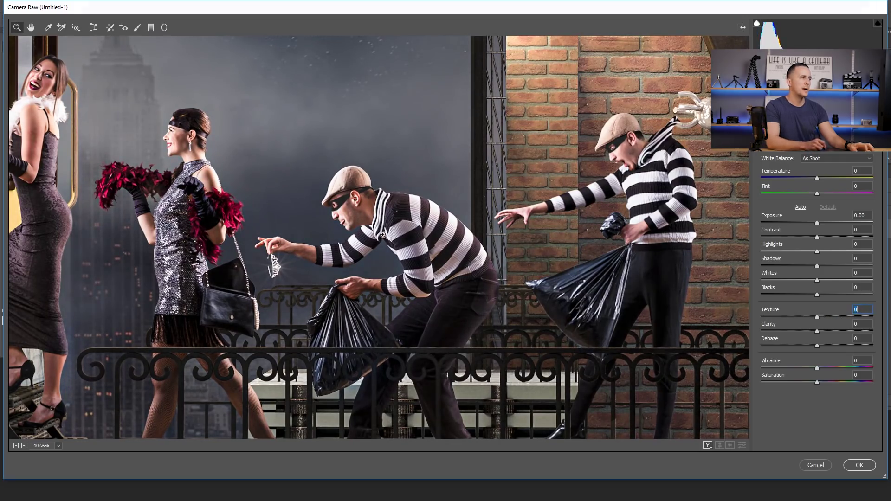
pyautogui.scroll(-8, 451, 259)
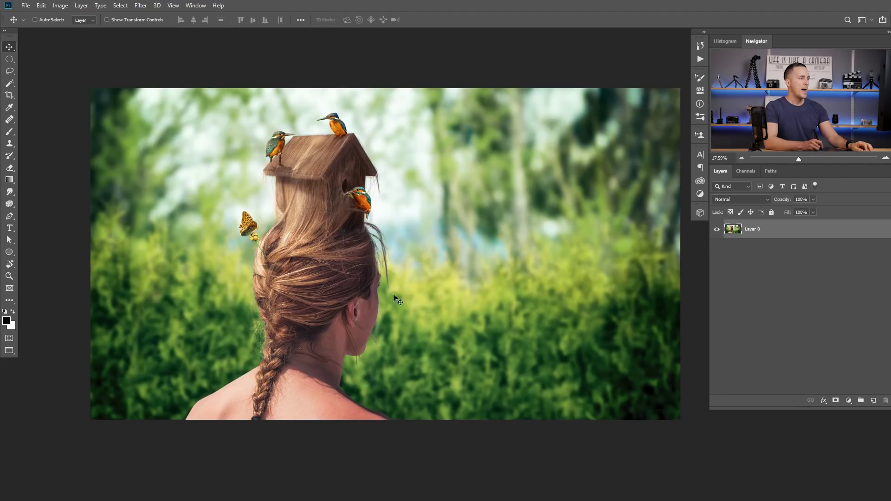
# - Open the birdhouse photo in Camera Raw and raise Texture to +64, then to +100
pyautogui.click(140, 6)
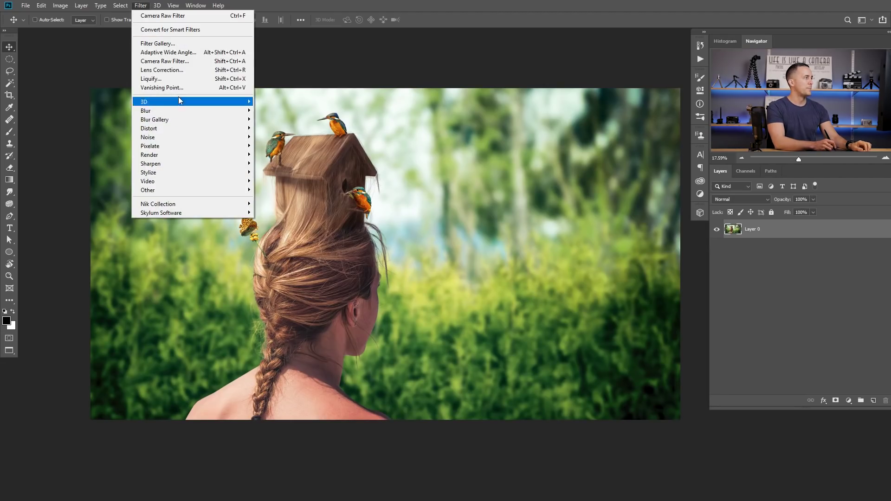
pyautogui.click(188, 61)
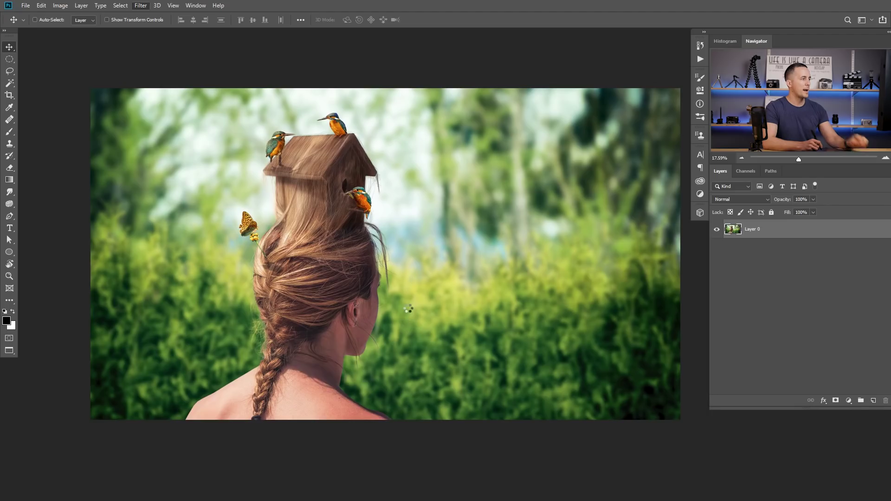
pyautogui.scroll(1, 315, 251)
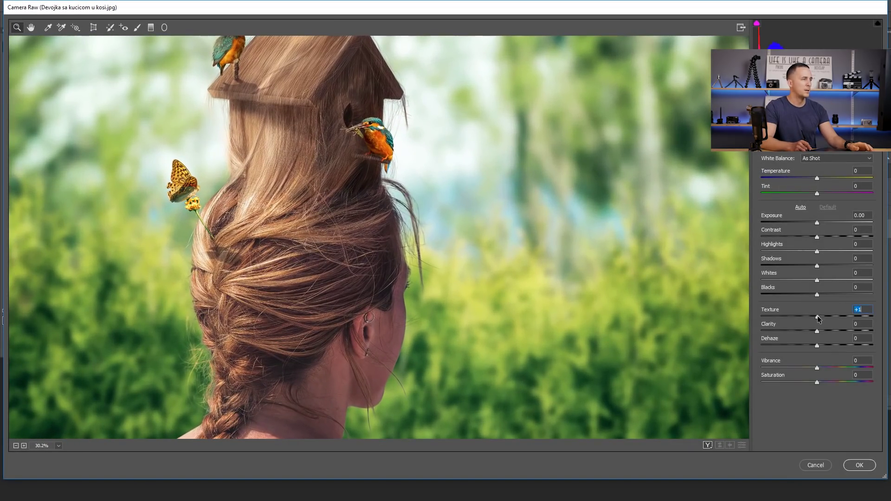
pyautogui.moveTo(817, 316); pyautogui.dragTo(853, 316)
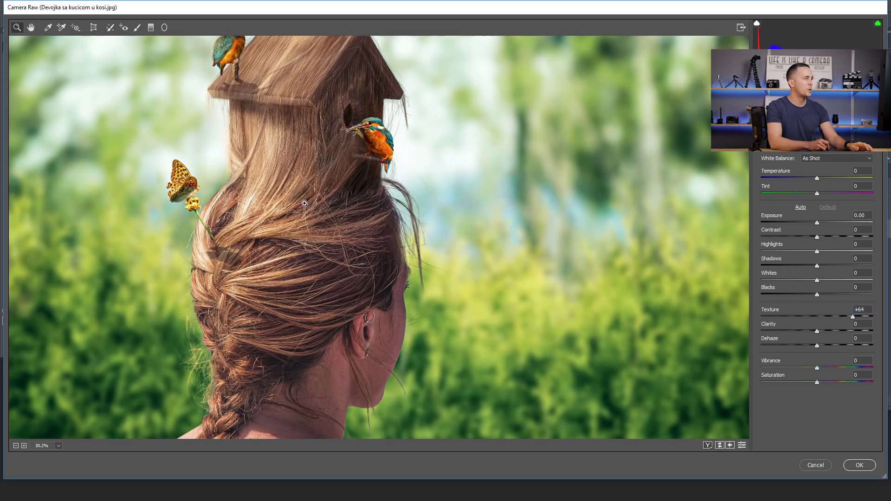
pyautogui.scroll(1, 304, 203)
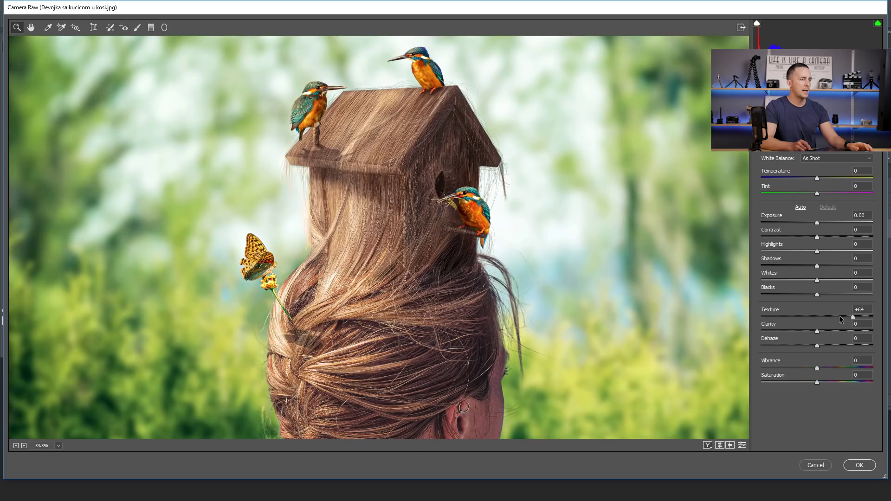
pyautogui.moveTo(847, 315); pyautogui.dragTo(881, 316)
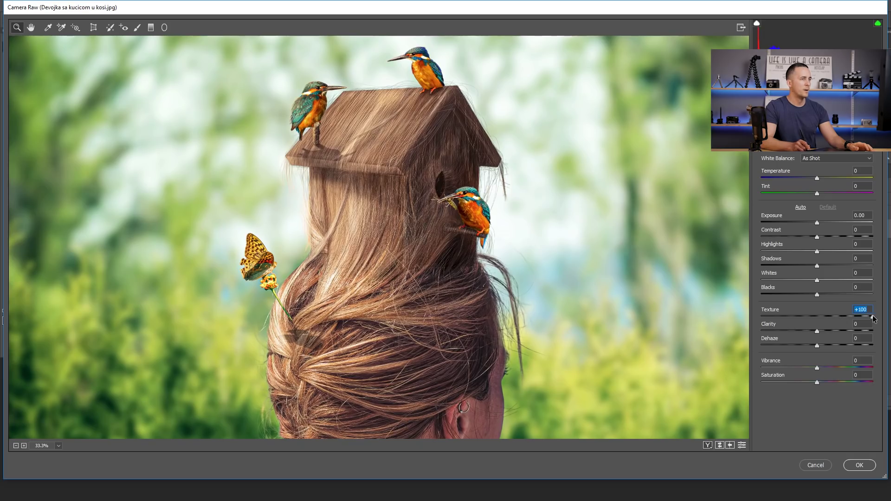
# - Compare Texture reset against +100, then enter Texture 0 and fit the photo in the preview
pyautogui.doubleClick(867, 317)
pyautogui.hotkey('ctrl', 'z')
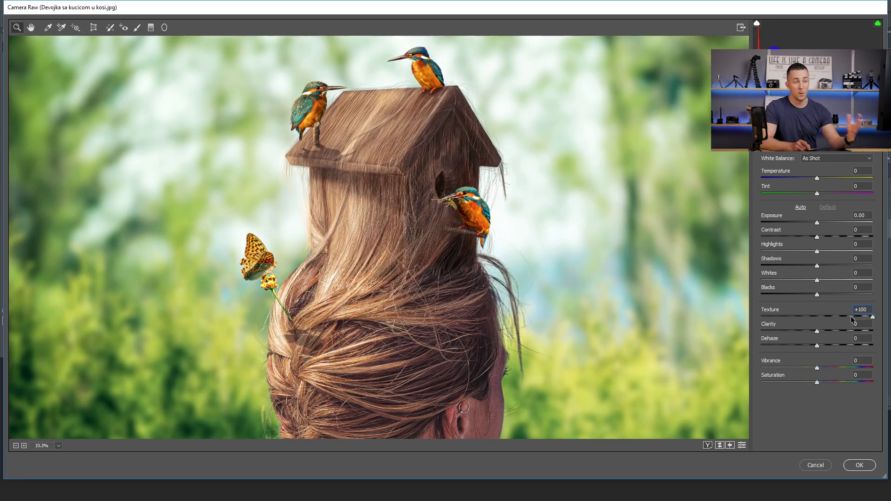
pyautogui.click(873, 318)
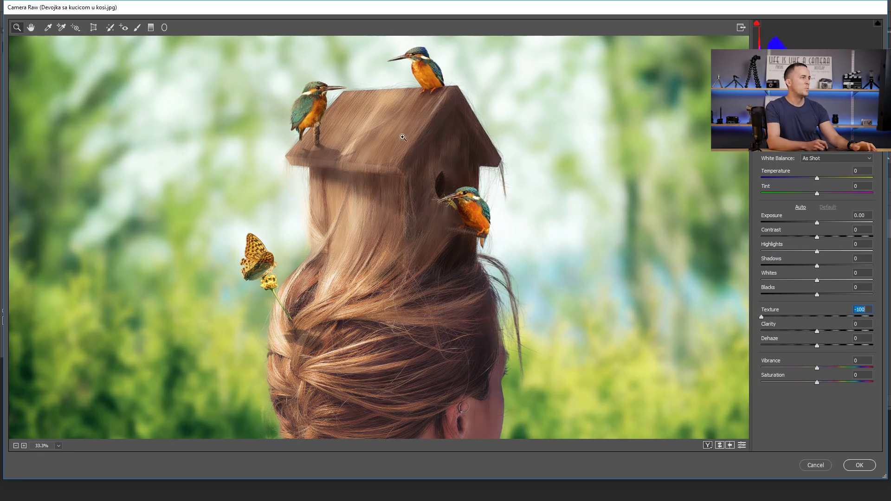
pyautogui.moveTo(437, 355); pyautogui.dragTo(358, 175)
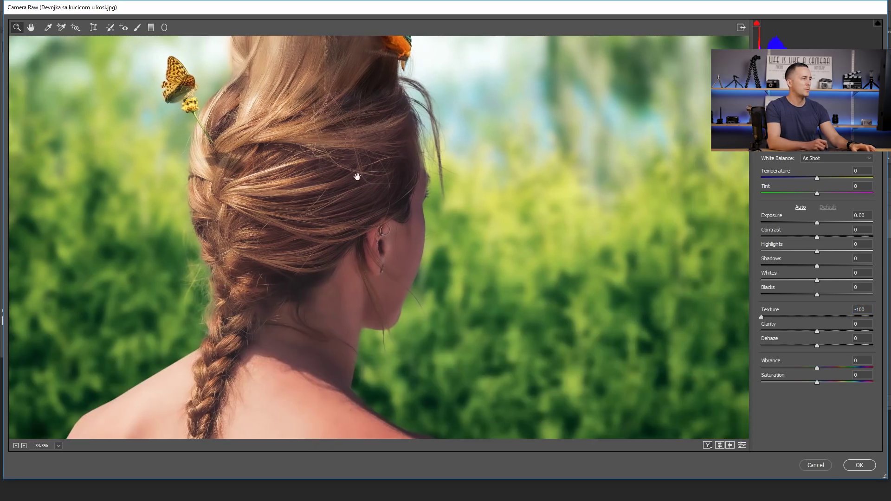
pyautogui.click(818, 319)
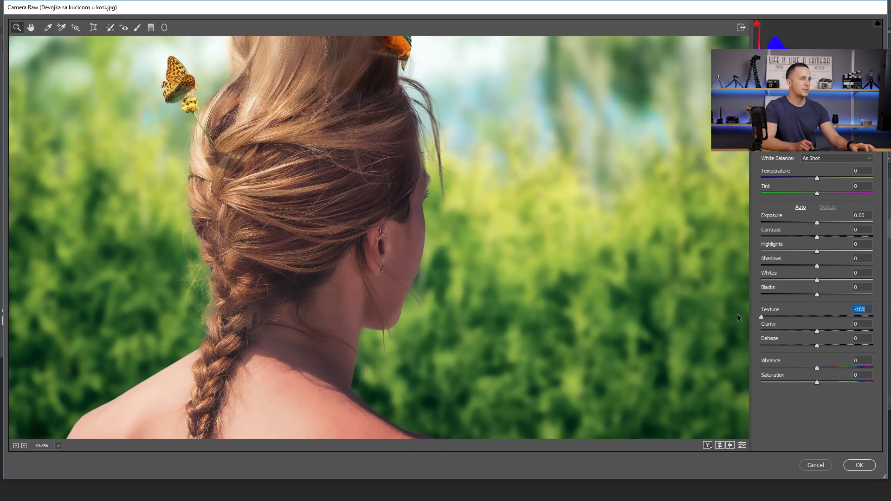
pyautogui.write('0')
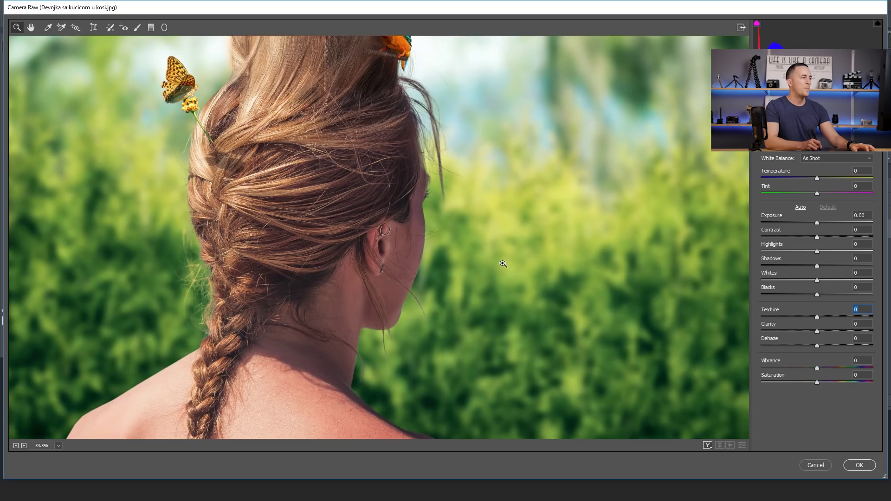
pyautogui.hotkey('ctrl', '0')
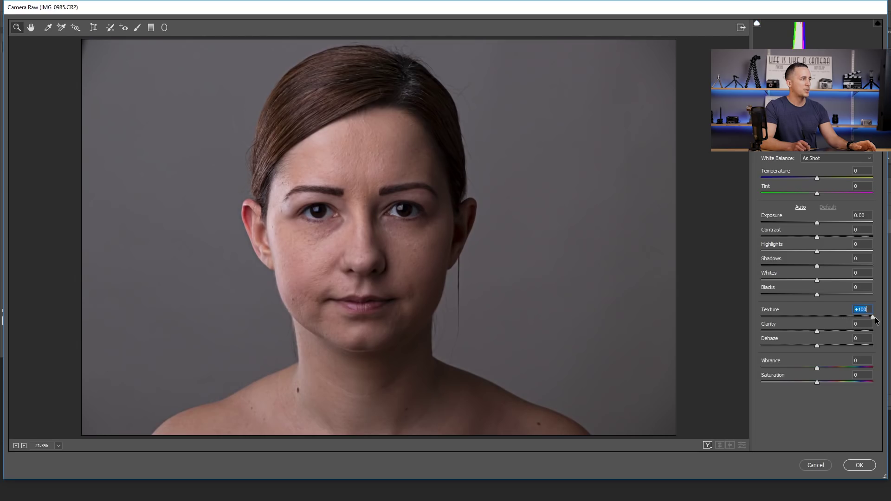
# - Zoom into the face, drag Texture down toward -100 to smooth the skin, then reset it to 0
pyautogui.click(348, 220)
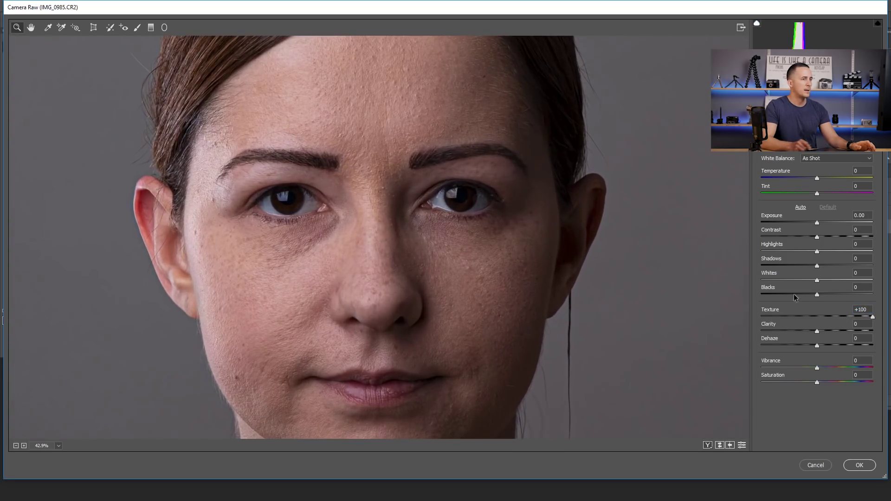
pyautogui.doubleClick(871, 317)
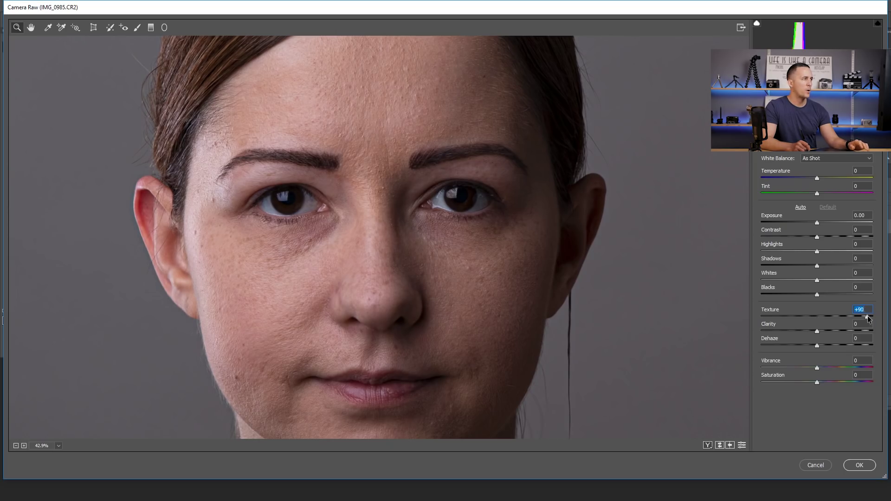
pyautogui.moveTo(876, 318); pyautogui.dragTo(823, 317)
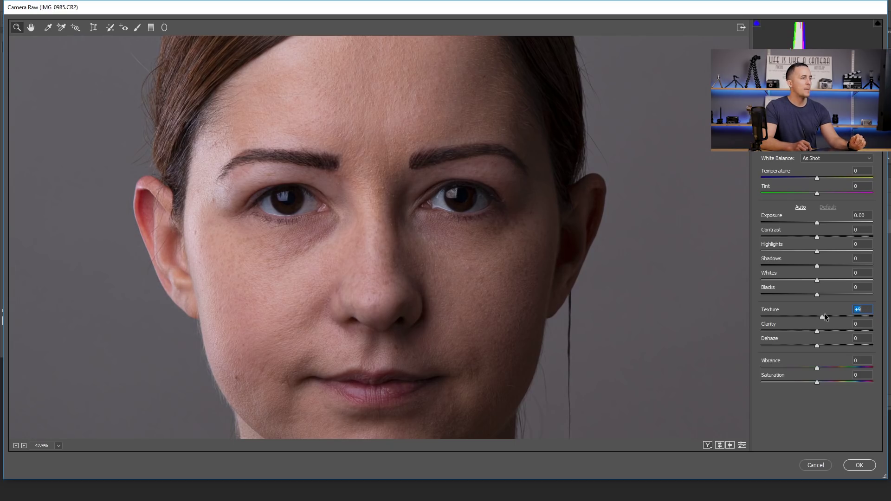
pyautogui.moveTo(786, 316); pyautogui.dragTo(781, 315)
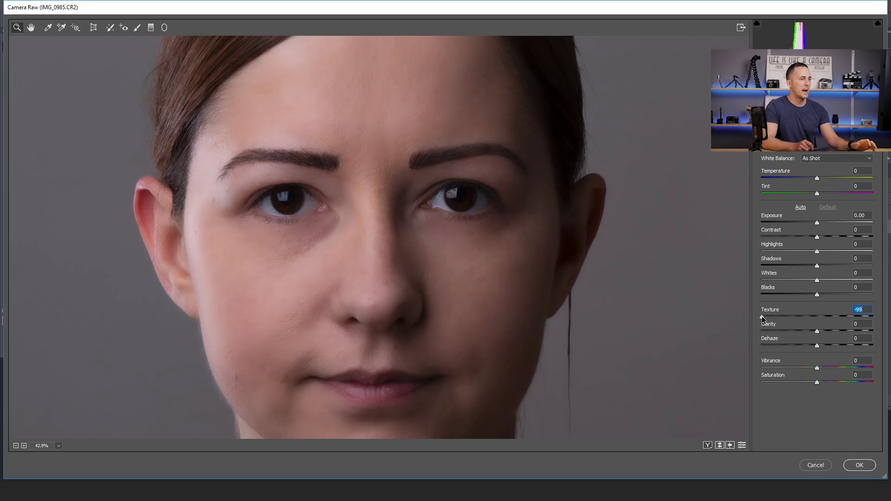
pyautogui.doubleClick(768, 318)
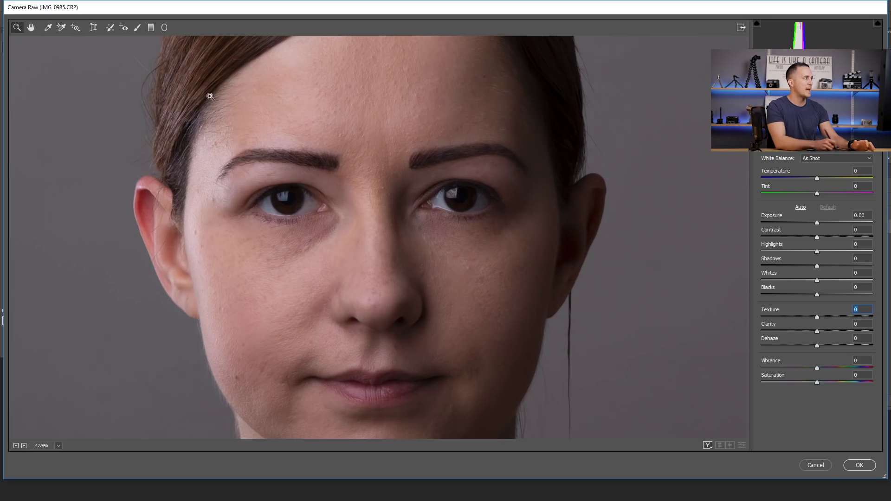
# - Paint an Adjustment Brush stroke, size 12 at Texture -63, over the forehead, jaw and cheeks
pyautogui.click(137, 28)
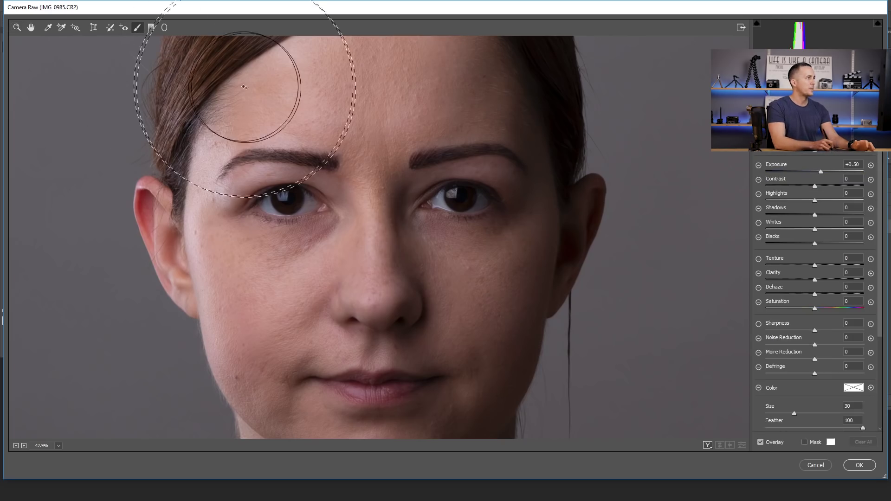
pyautogui.press('[')
pyautogui.press('[')
pyautogui.press('[')
pyautogui.press('[')
pyautogui.press('[')
pyautogui.press('[')
pyautogui.press('[')
pyautogui.press('[')
pyautogui.press('[')
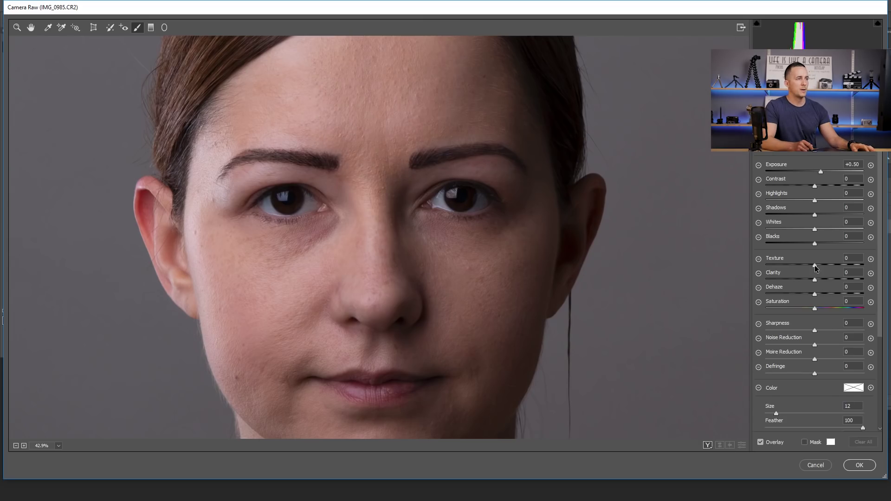
pyautogui.moveTo(794, 265); pyautogui.dragTo(783, 265)
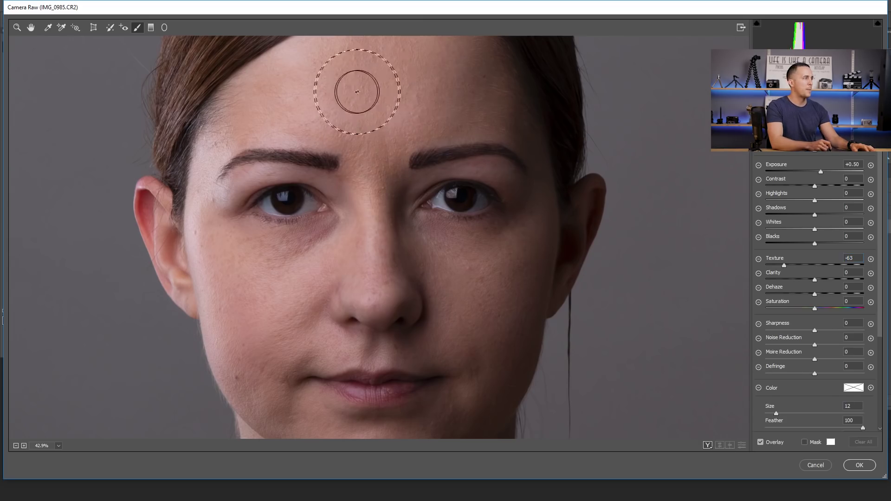
pyautogui.moveTo(354, 90)
pyautogui.mouseDown()
pyautogui.moveTo(409, 63)
pyautogui.moveTo(315, 84)
pyautogui.moveTo(264, 110)
pyautogui.moveTo(398, 116)
pyautogui.moveTo(496, 89)
pyautogui.moveTo(375, 122)
pyautogui.moveTo(381, 179)
pyautogui.moveTo(370, 218)
pyautogui.moveTo(283, 259)
pyautogui.moveTo(238, 267)
pyautogui.moveTo(232, 290)
pyautogui.moveTo(250, 357)
pyautogui.moveTo(285, 326)
pyautogui.moveTo(266, 386)
pyautogui.moveTo(297, 333)
pyautogui.moveTo(319, 258)
pyautogui.moveTo(427, 250)
pyautogui.moveTo(508, 285)
pyautogui.moveTo(482, 262)
pyautogui.moveTo(506, 281)
pyautogui.moveTo(485, 334)
pyautogui.moveTo(487, 183)
pyautogui.mouseUp()
pyautogui.moveTo(469, 296)
pyautogui.mouseDown()
pyautogui.moveTo(264, 253)
pyautogui.moveTo(305, 201)
pyautogui.moveTo(492, 206)
pyautogui.mouseUp()
# - Reset the brush adjustment's Exposure to 0.00 and return to the basic adjustments
pyautogui.moveTo(458, 127); pyautogui.dragTo(435, 245)
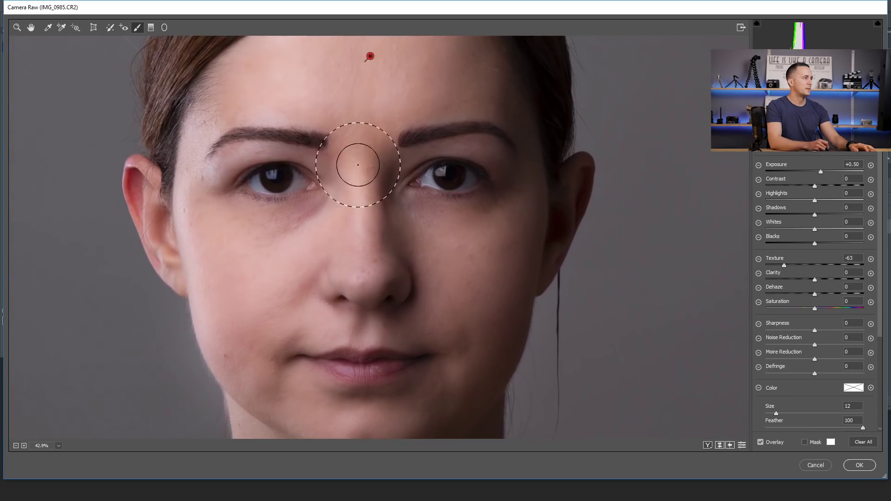
pyautogui.doubleClick(820, 171)
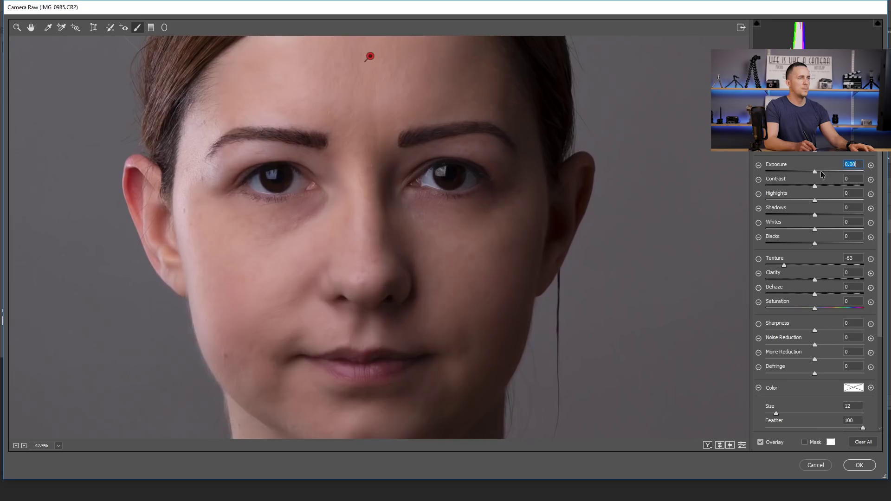
pyautogui.moveTo(499, 210); pyautogui.dragTo(484, 227)
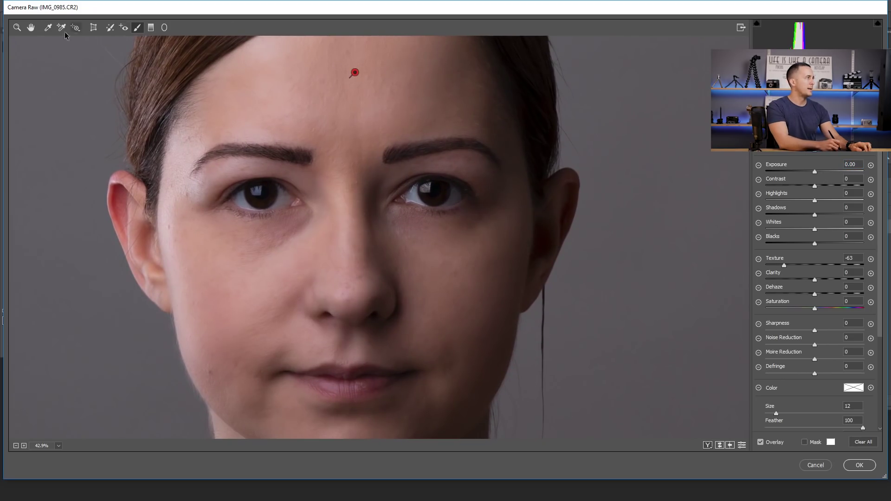
pyautogui.click(30, 27)
pyautogui.click(17, 27)
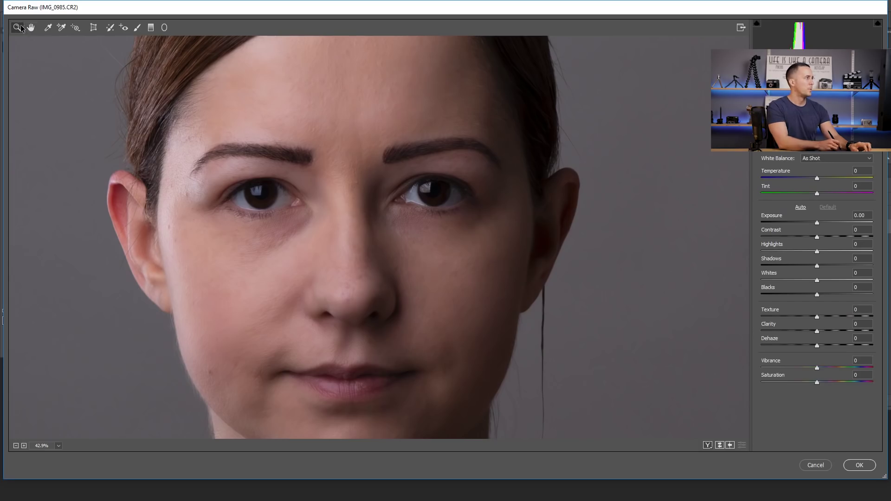
# - Zoom out to the whole portrait, zoom back in on the face, and set Texture to about +46
pyautogui.keyDown('alt'); pyautogui.click(453, 221); pyautogui.keyUp('alt')
pyautogui.keyDown('alt'); pyautogui.click(425, 232); pyautogui.keyUp('alt')
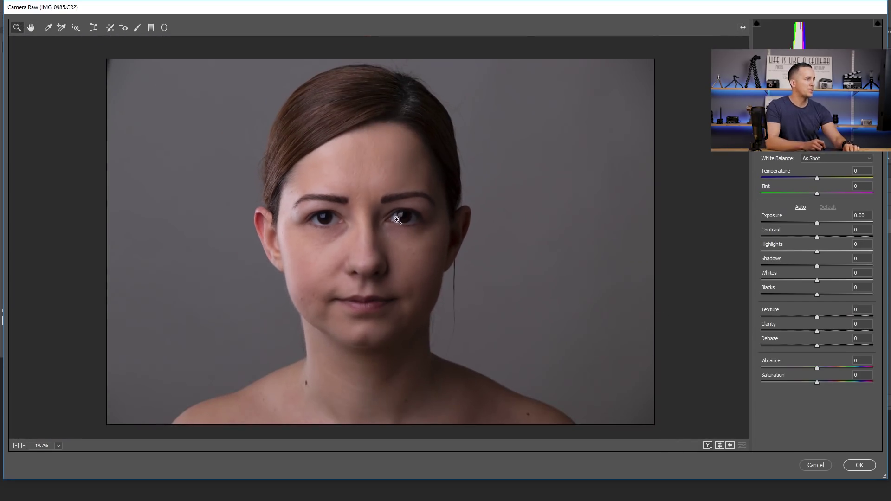
pyautogui.click(378, 238)
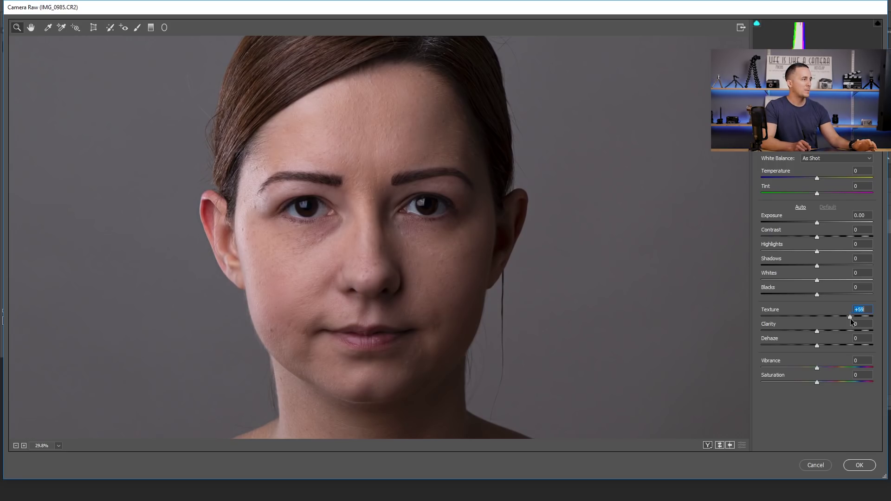
pyautogui.moveTo(841, 320); pyautogui.dragTo(843, 319)
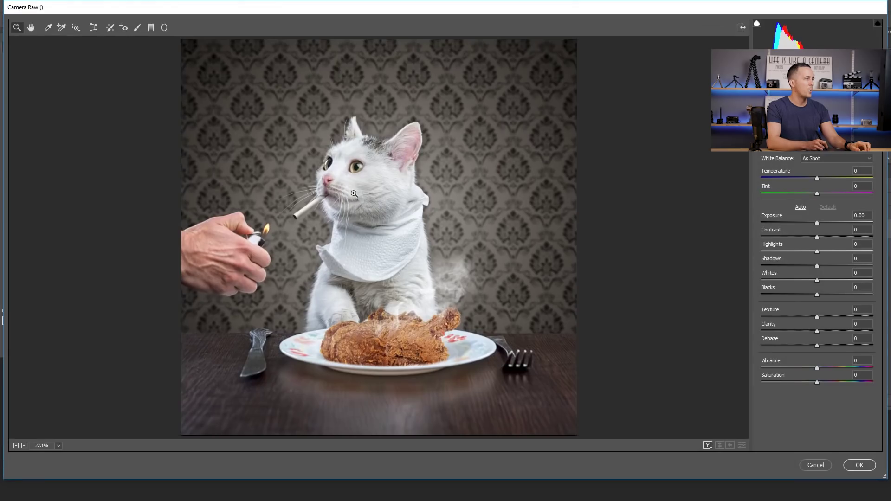
# - Inspect the cat's eye and cheek, set Texture to -100, and apply the Camera Raw filter
pyautogui.moveTo(354, 190); pyautogui.dragTo(414, 215)
pyautogui.click(405, 221)
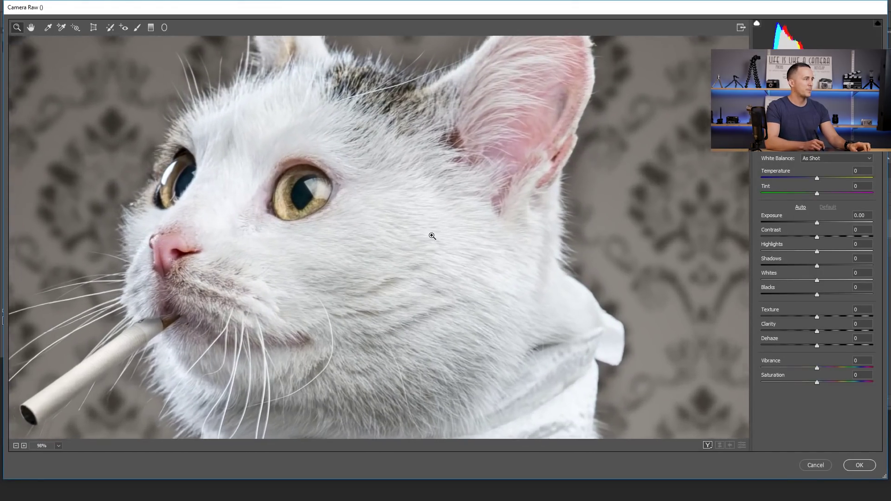
pyautogui.hotkey('ctrl', '0')
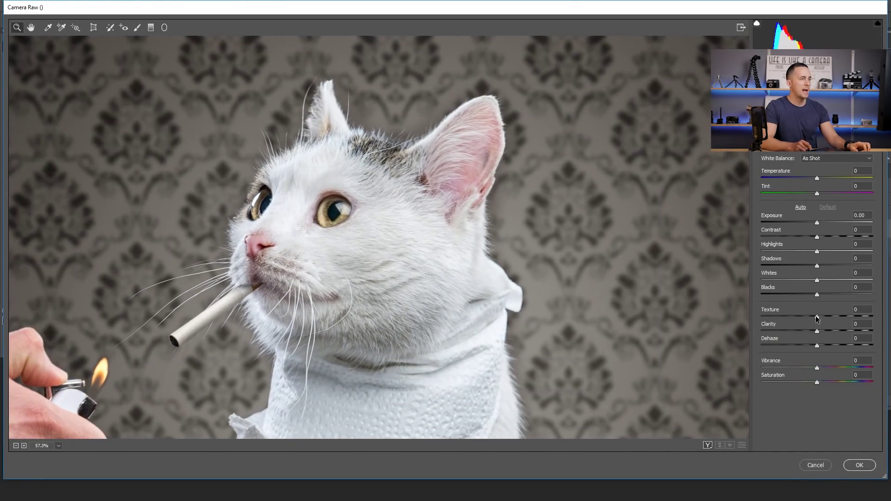
pyautogui.moveTo(836, 316); pyautogui.dragTo(841, 316)
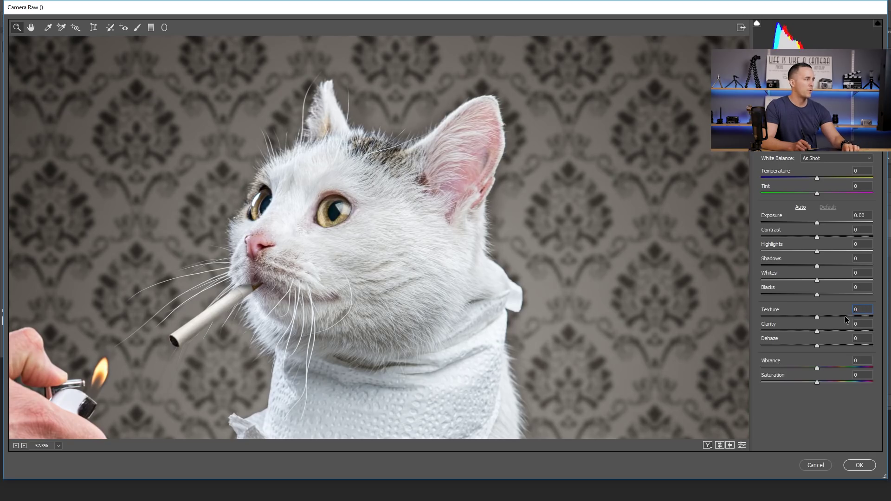
pyautogui.moveTo(845, 319); pyautogui.dragTo(810, 317)
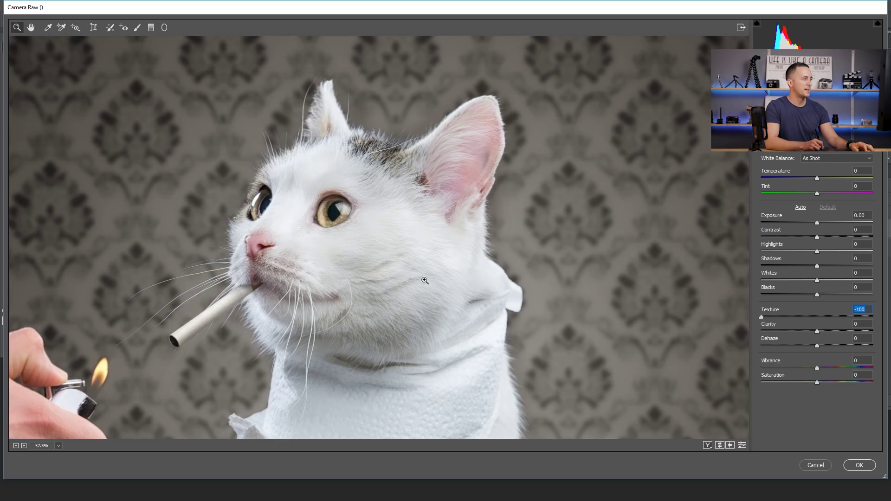
pyautogui.hotkey('ctrl', '0')
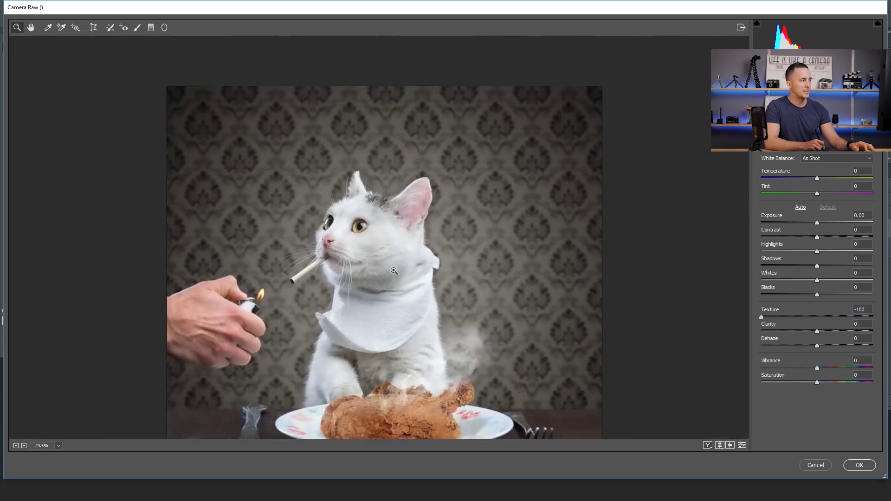
pyautogui.click(858, 465)
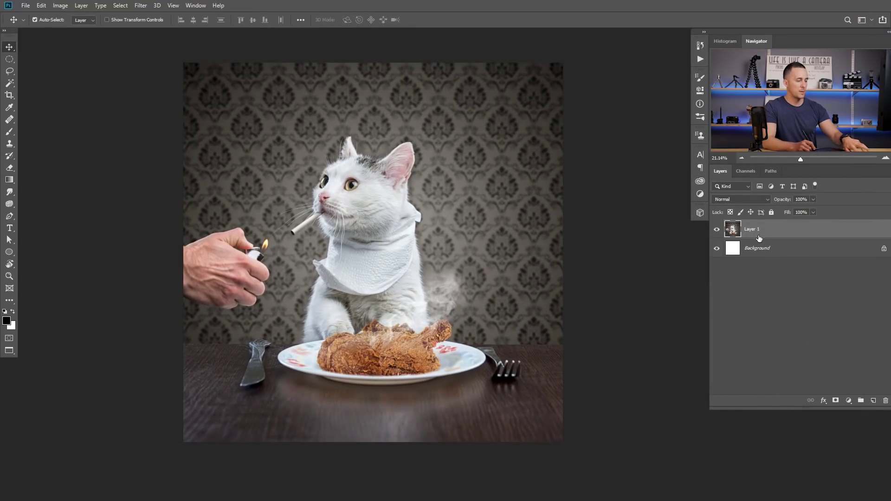
# - Duplicate Layer 1 and apply Camera Raw Texture -77 to the copy
pyautogui.hotkey('ctrl', 'j')
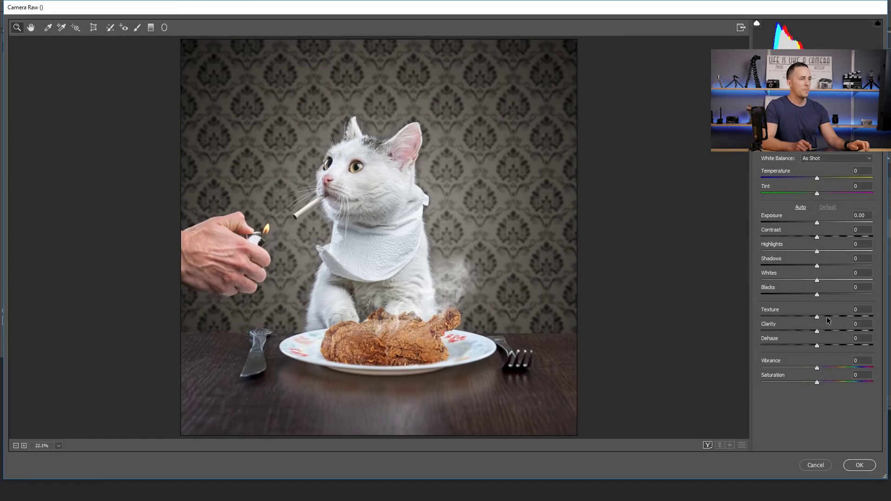
pyautogui.moveTo(815, 316); pyautogui.dragTo(774, 316)
pyautogui.click(859, 466)
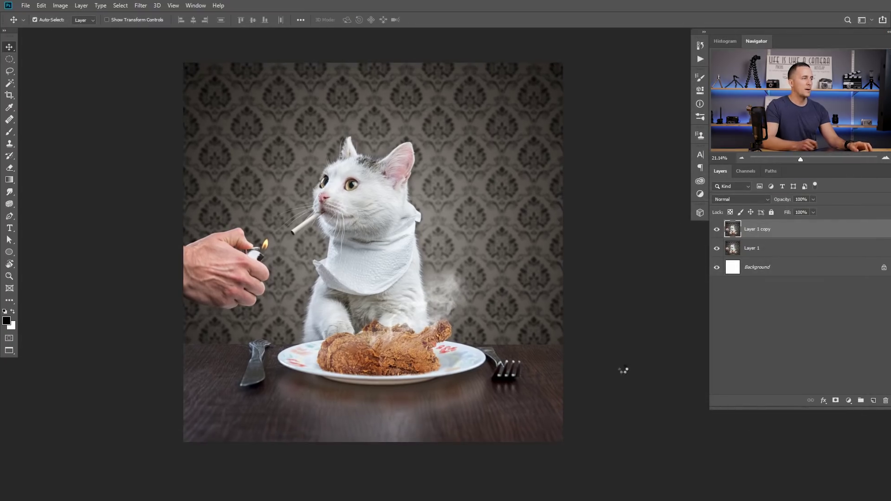
# - Add a black mask to Layer 1 copy and paint the smoothing onto the cat's cheek and muzzle
pyautogui.scroll(5, 354, 187)
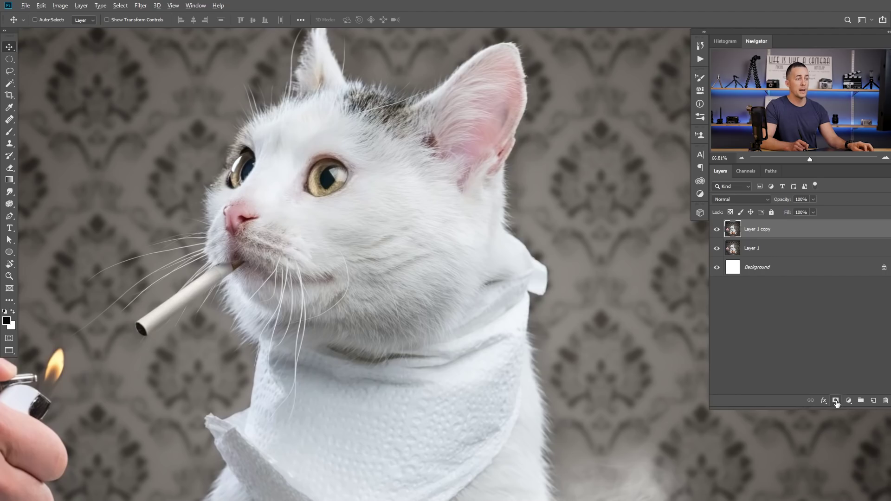
pyautogui.keyDown('alt'); pyautogui.click(836, 401); pyautogui.keyUp('alt')
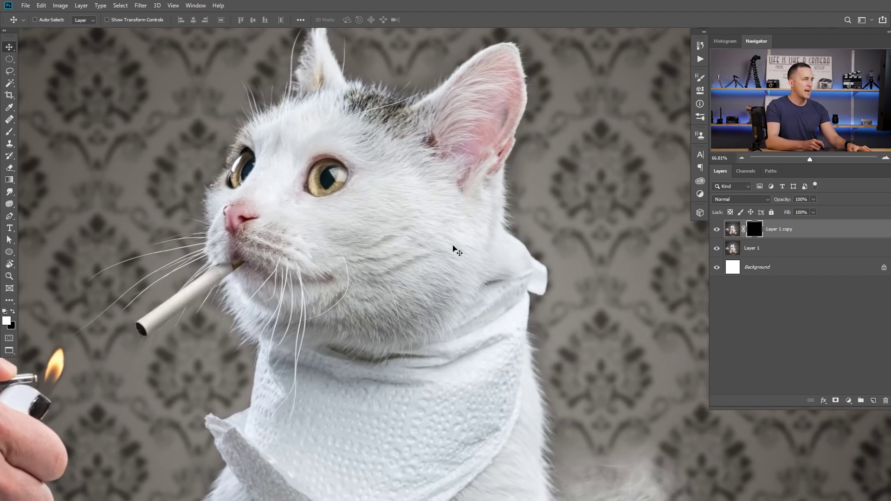
pyautogui.press('b')
pyautogui.press(']')
pyautogui.press(']')
pyautogui.press(']')
pyautogui.press(']')
pyautogui.press(']')
pyautogui.press(']')
pyautogui.press(']')
pyautogui.press(']')
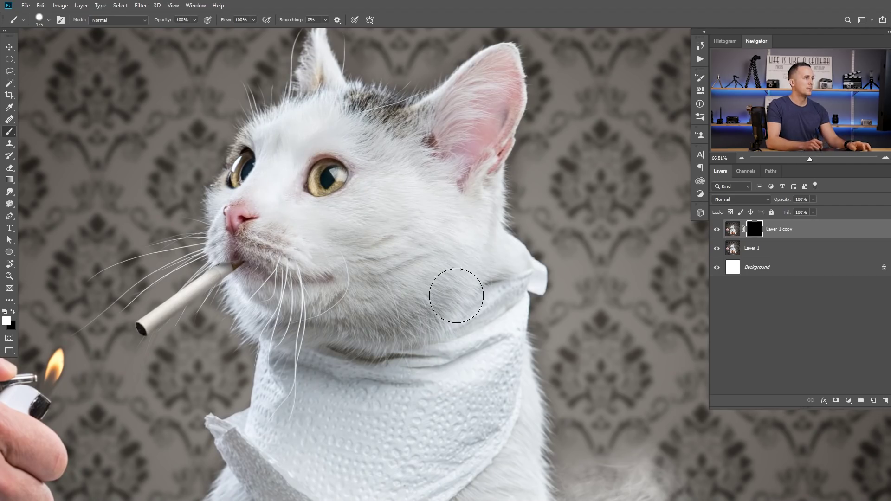
pyautogui.moveTo(453, 293)
pyautogui.mouseDown()
pyautogui.moveTo(327, 314)
pyautogui.moveTo(242, 309)
pyautogui.moveTo(281, 308)
pyautogui.moveTo(277, 240)
pyautogui.mouseUp()
pyautogui.press('[')
pyautogui.press('[')
pyautogui.press('[')
pyautogui.press('[')
pyautogui.press('[')
pyautogui.press('[')
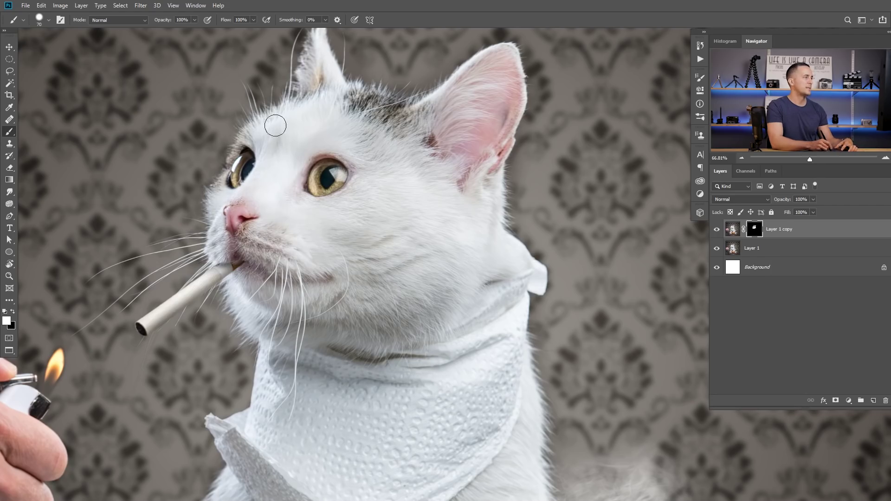
pyautogui.press(']')
pyautogui.press(']')
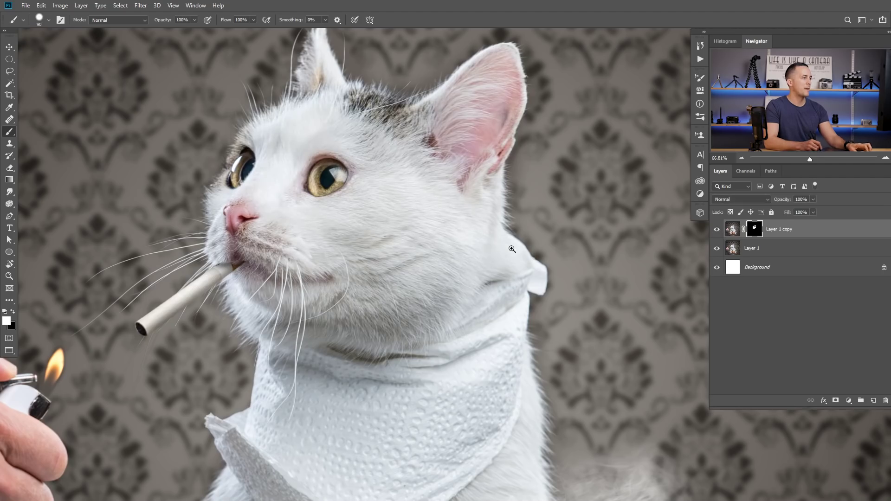
pyautogui.hotkey('ctrl', '0')
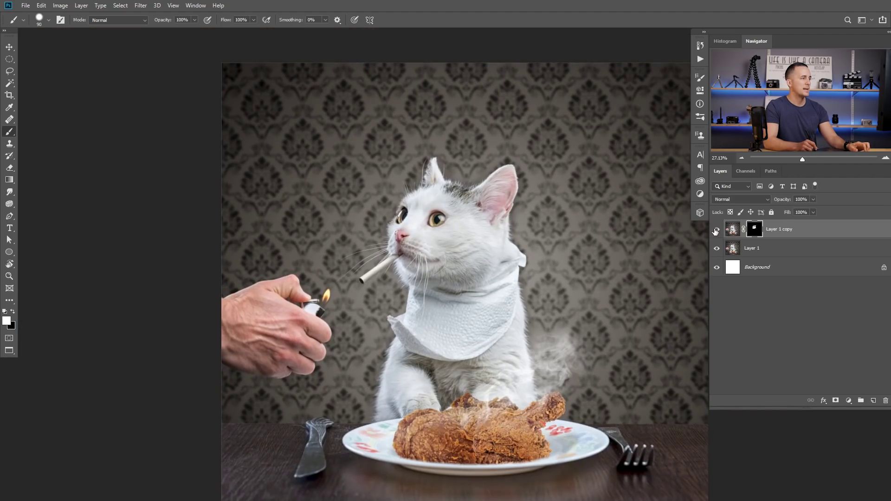
pyautogui.moveTo(463, 264); pyautogui.dragTo(412, 249)
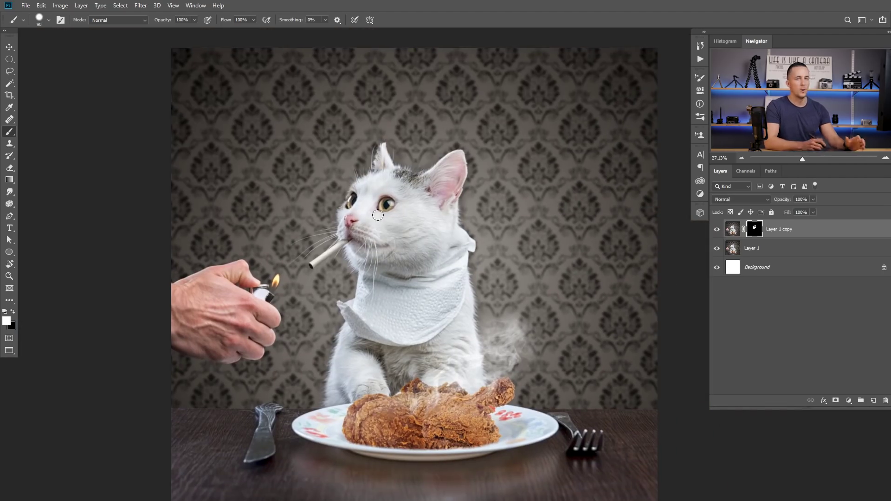